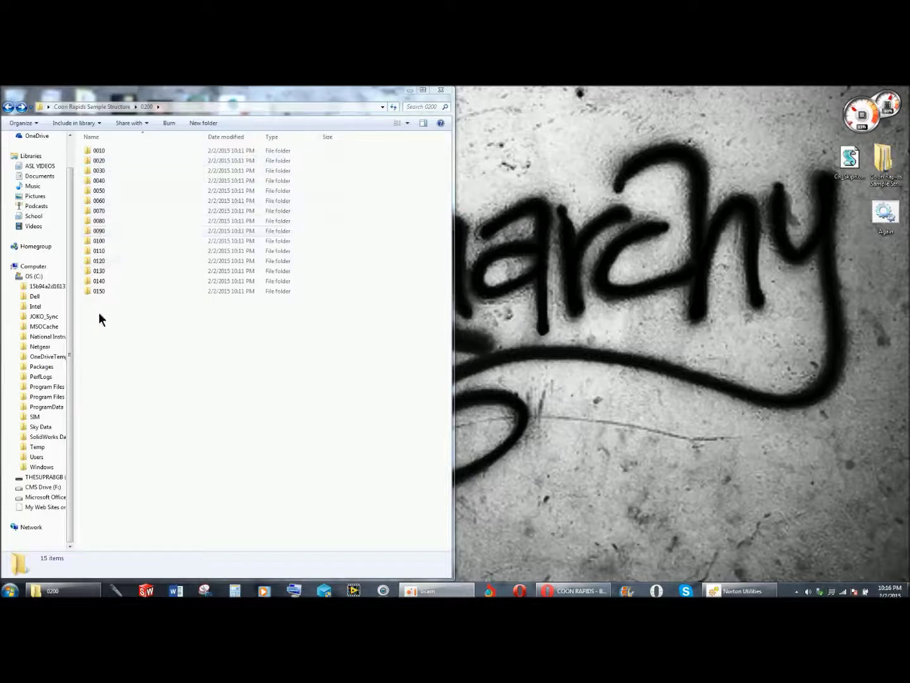
- Inspect folder 0010's files FIG-1_0010 and WI_0010, return to 0200, and select the CR_SkipRo script
{"action": "double_click", "coordinate": [96, 151]}
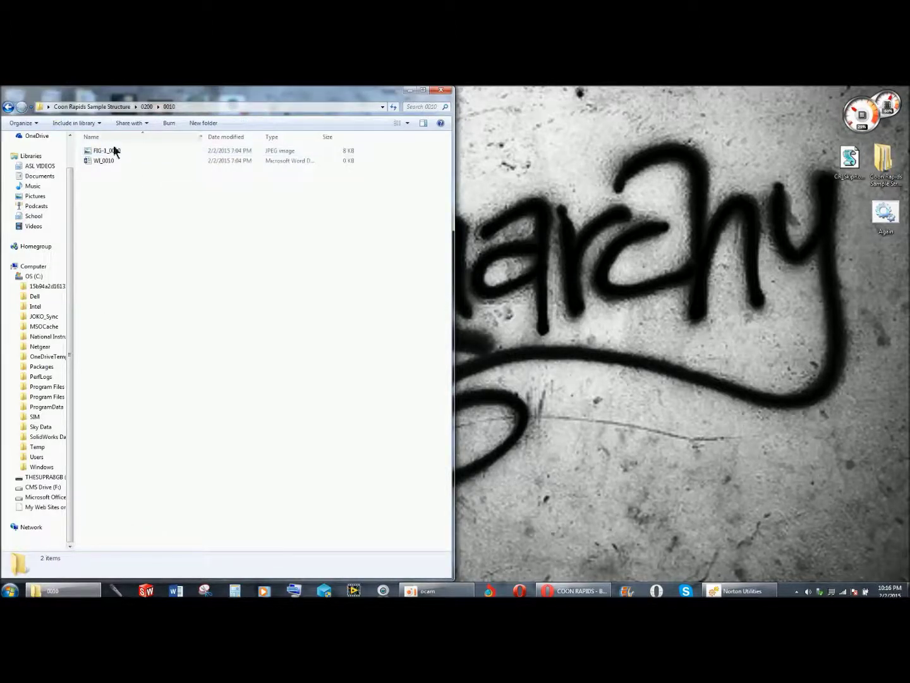
{"action": "left_click", "coordinate": [7, 107]}
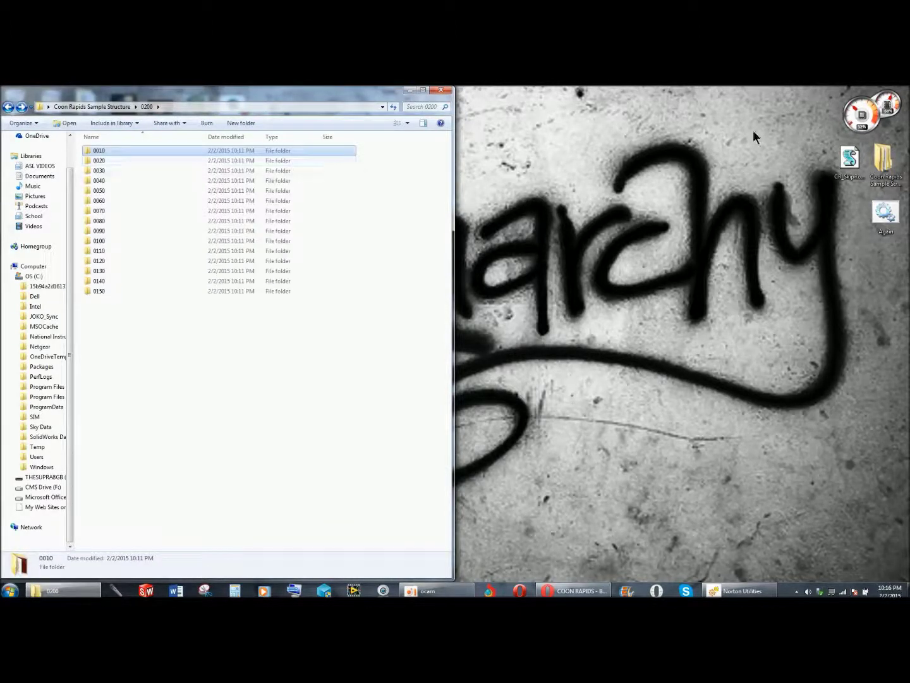
{"action": "left_click", "coordinate": [861, 171]}
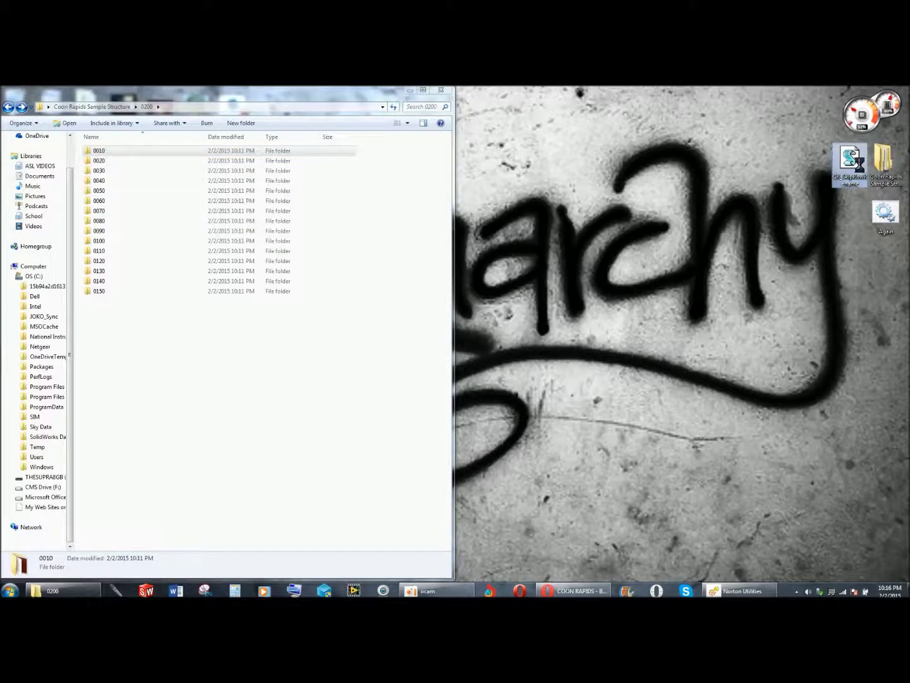
- Launch CR_SkipRo and enter operation 0200 with starting sub-operation 0010
{"action": "double_click", "coordinate": [861, 171]}
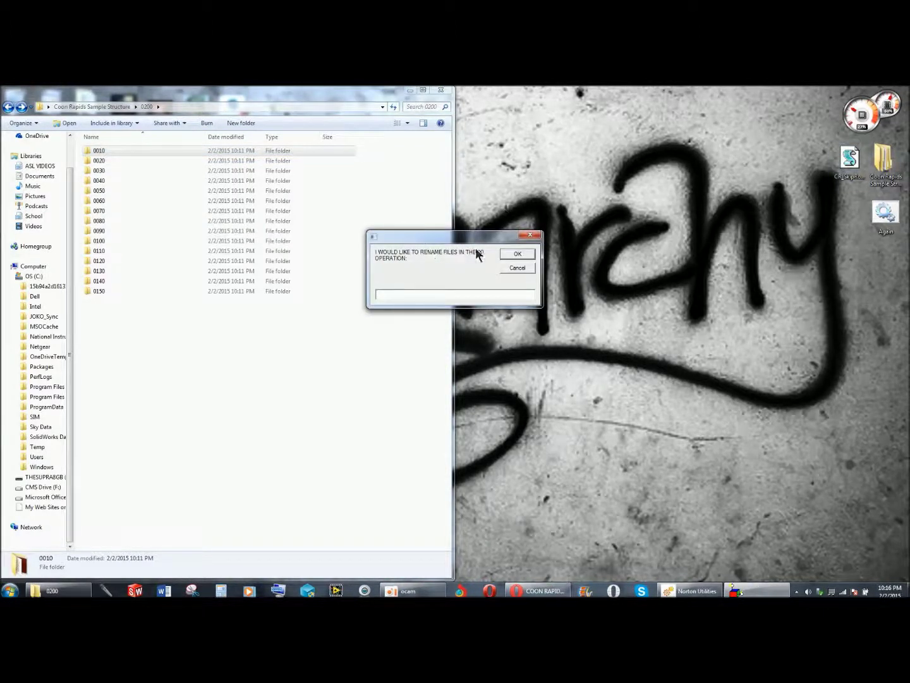
{"action": "left_click", "coordinate": [93, 107]}
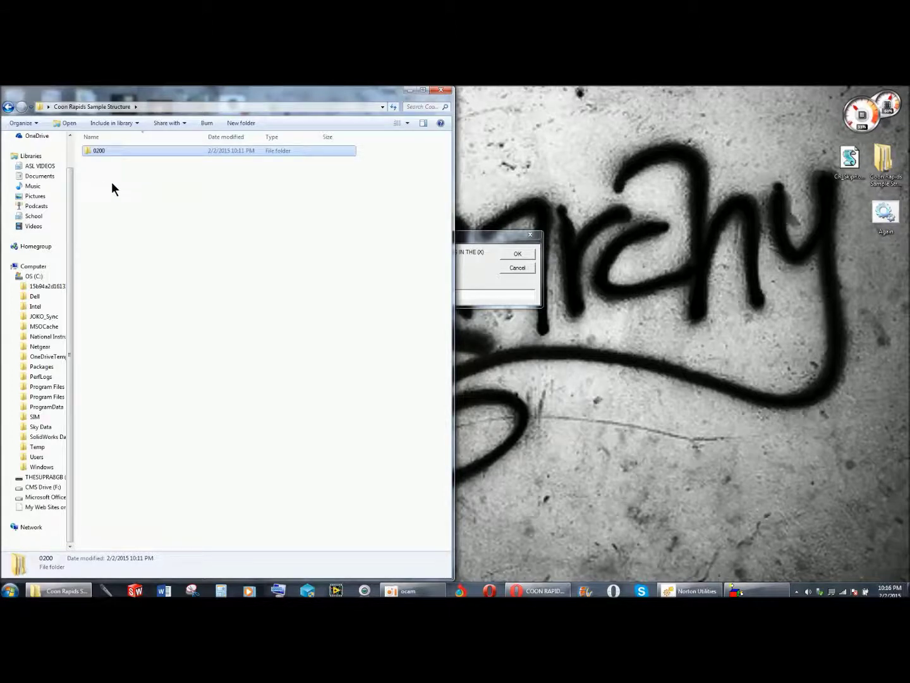
{"action": "left_click", "coordinate": [462, 240]}
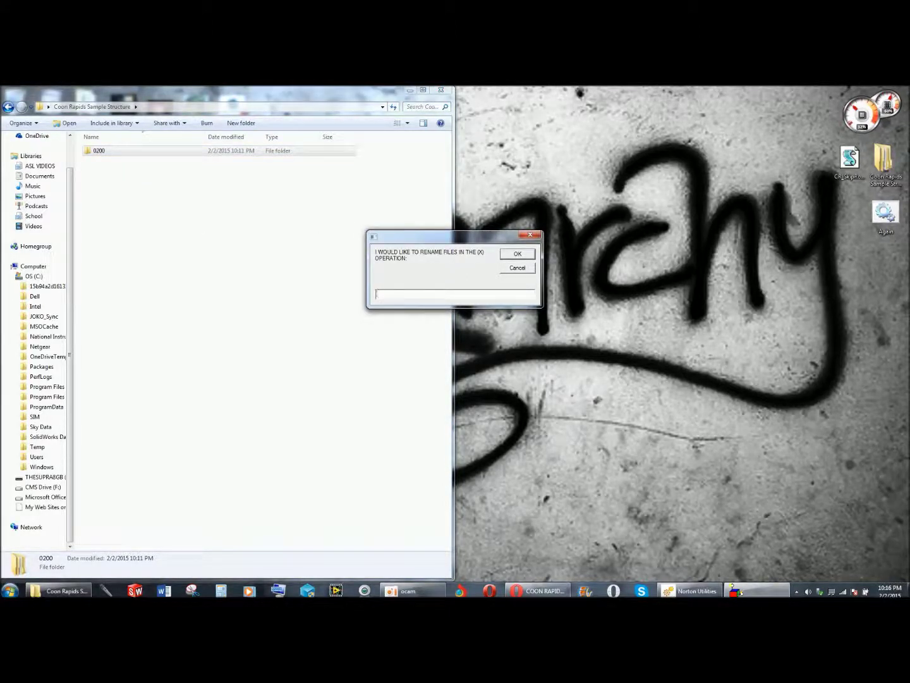
{"action": "type", "text": "0200"}
{"action": "key", "text": "Return"}
{"action": "double_click", "coordinate": [99, 152]}
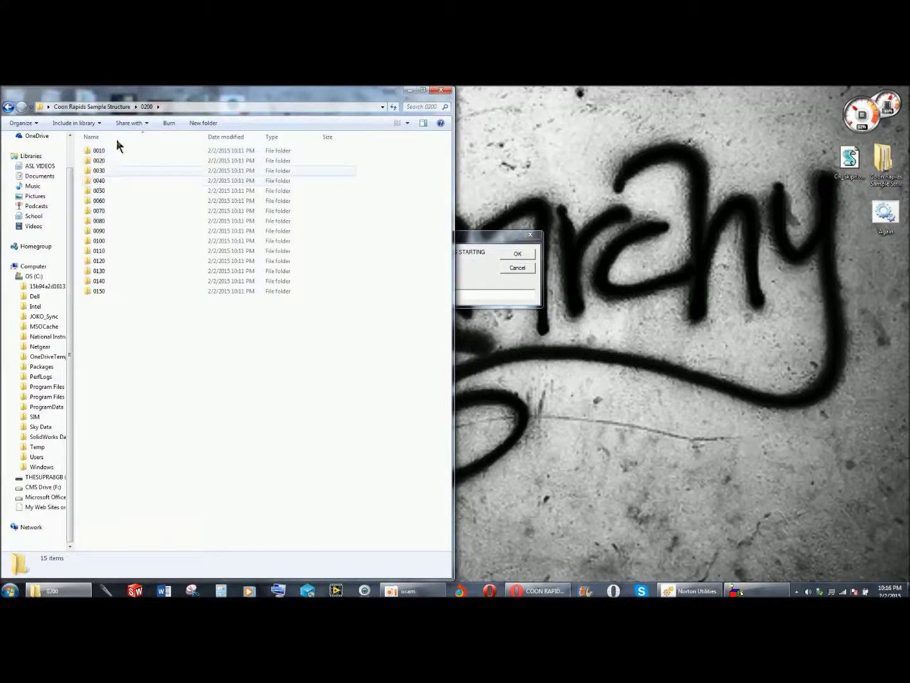
{"action": "left_click", "coordinate": [474, 249]}
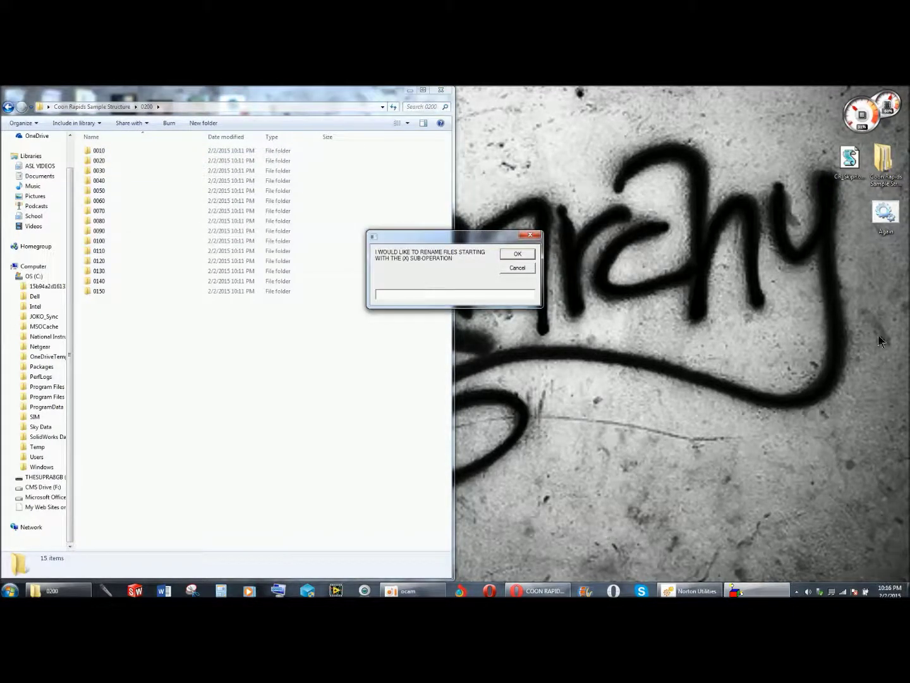
{"action": "type", "text": "0010"}
{"action": "key", "text": "Return"}
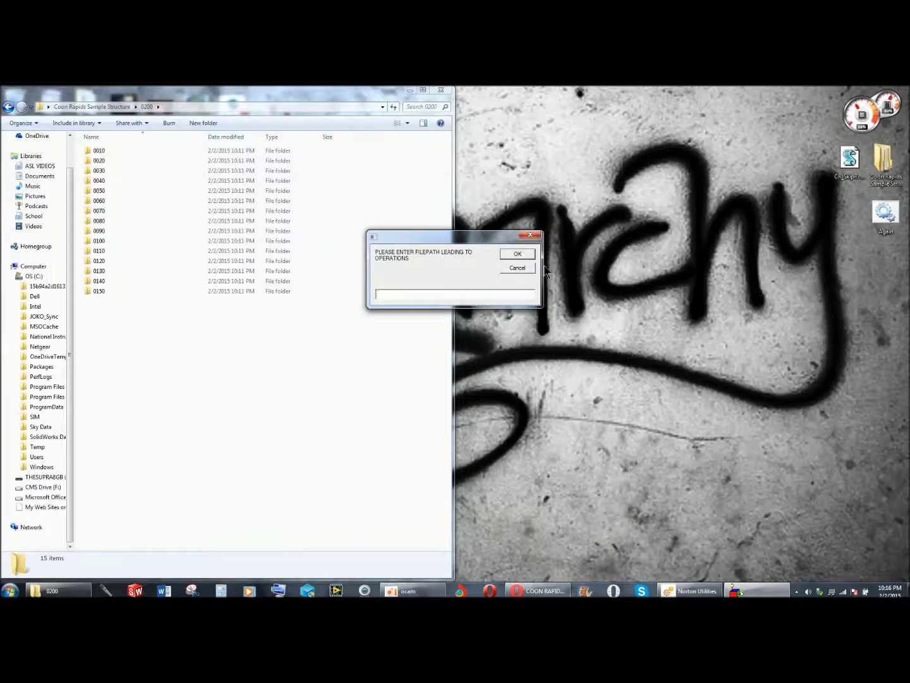
- Paste the Coon Rapids Sample Structure path into the script and run it with increment 10
{"action": "left_click", "coordinate": [145, 111]}
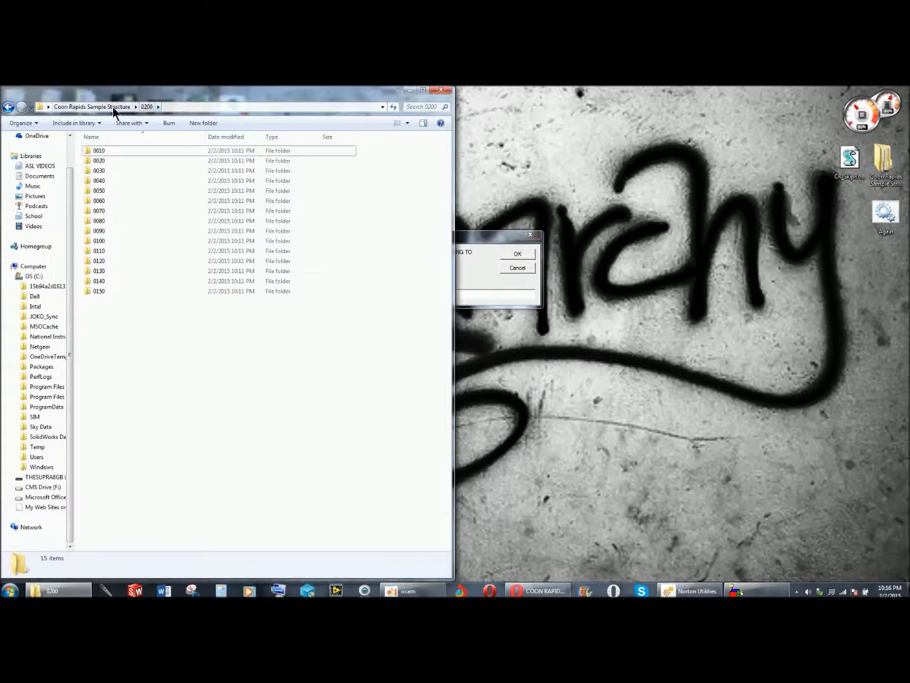
{"action": "left_click", "coordinate": [112, 107]}
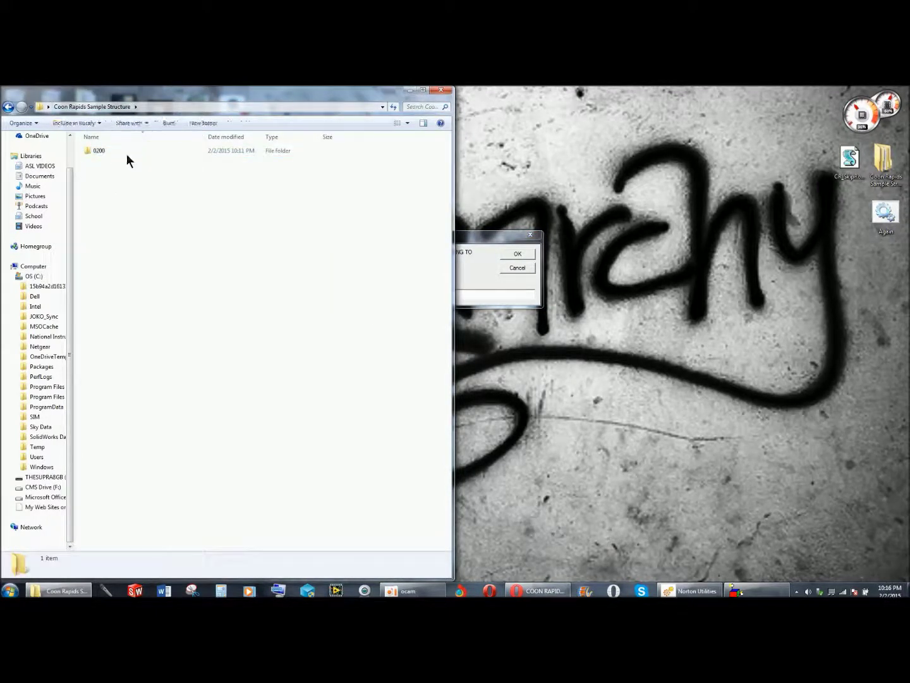
{"action": "left_click", "coordinate": [192, 105]}
{"action": "key", "text": "ctrl+c"}
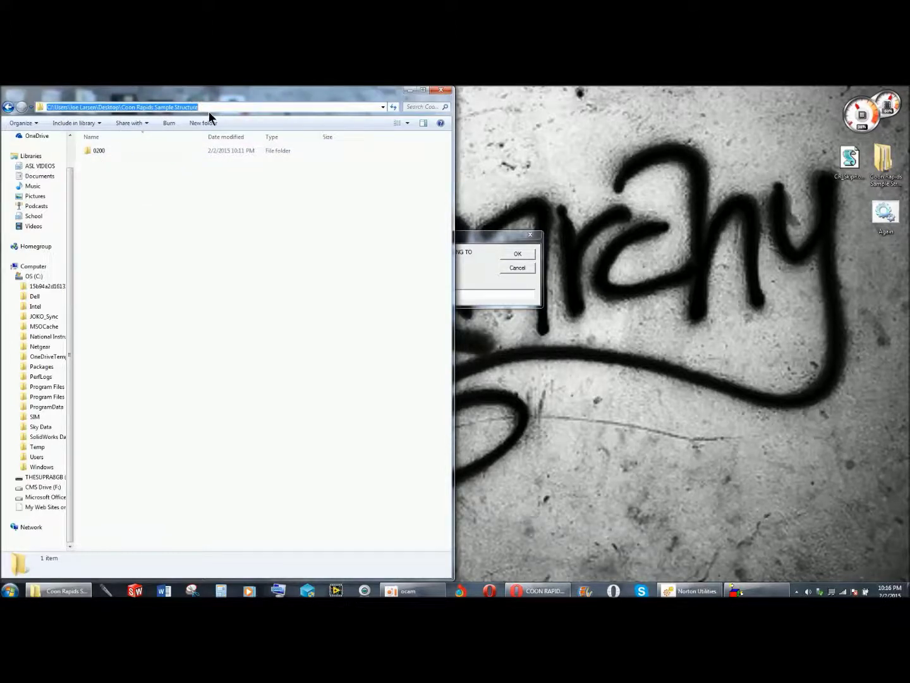
{"action": "left_click", "coordinate": [481, 293]}
{"action": "key", "text": "ctrl+v"}
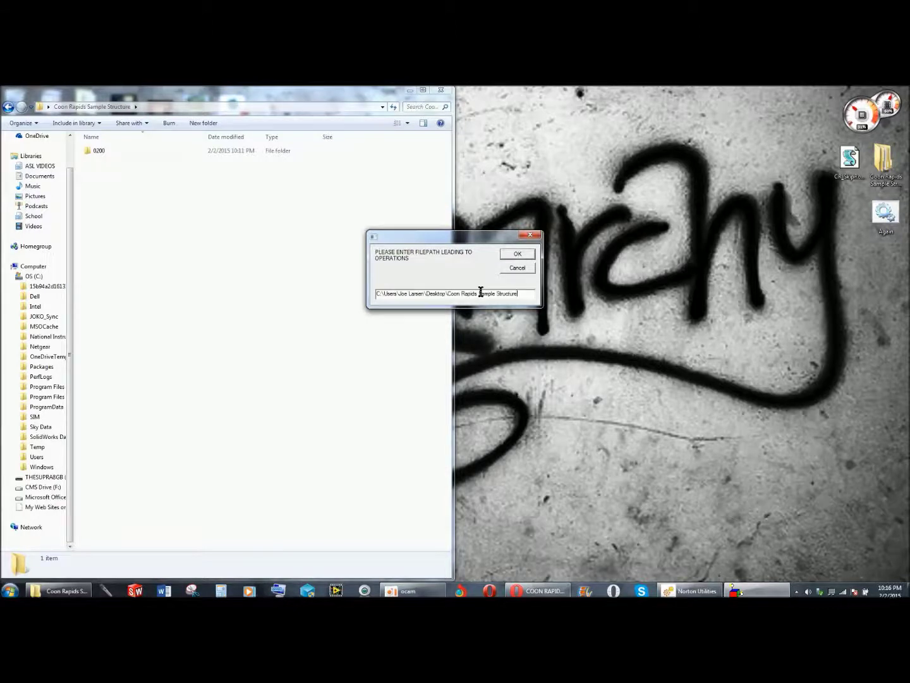
{"action": "key", "text": "Return"}
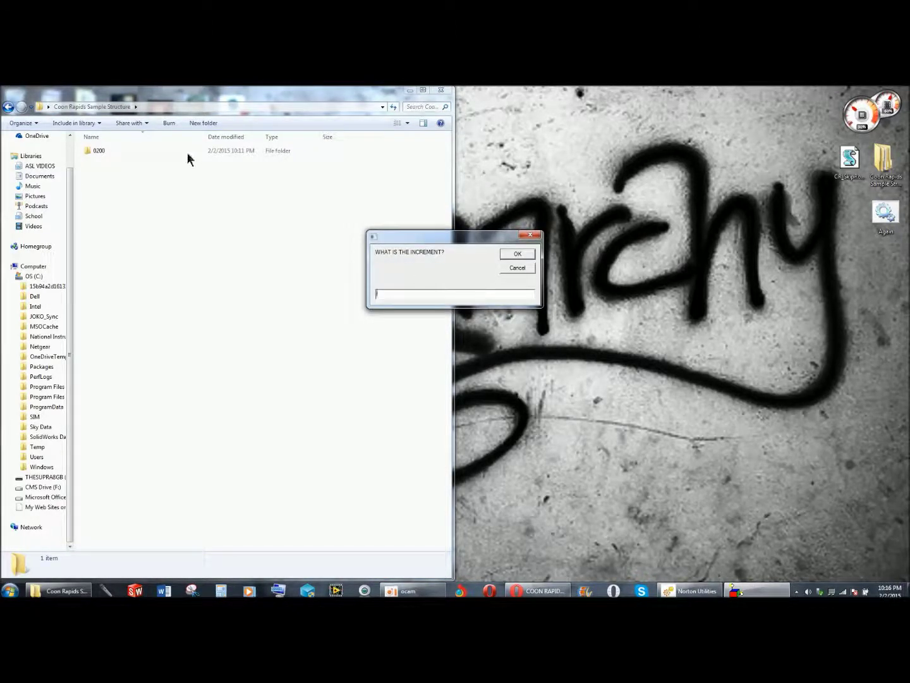
{"action": "left_click", "coordinate": [117, 151]}
{"action": "double_click", "coordinate": [118, 151]}
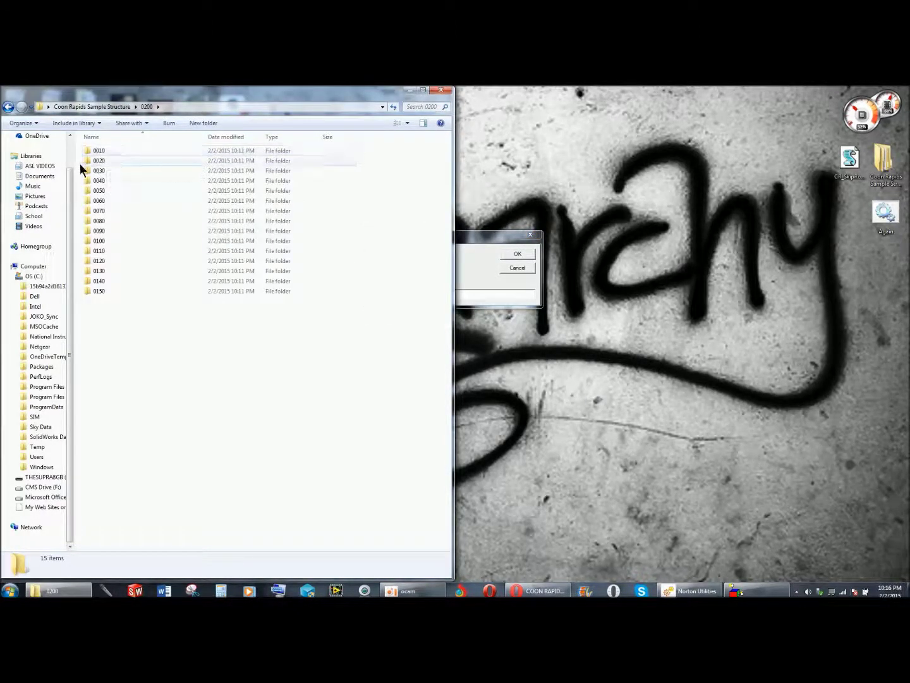
{"action": "left_click", "coordinate": [477, 295]}
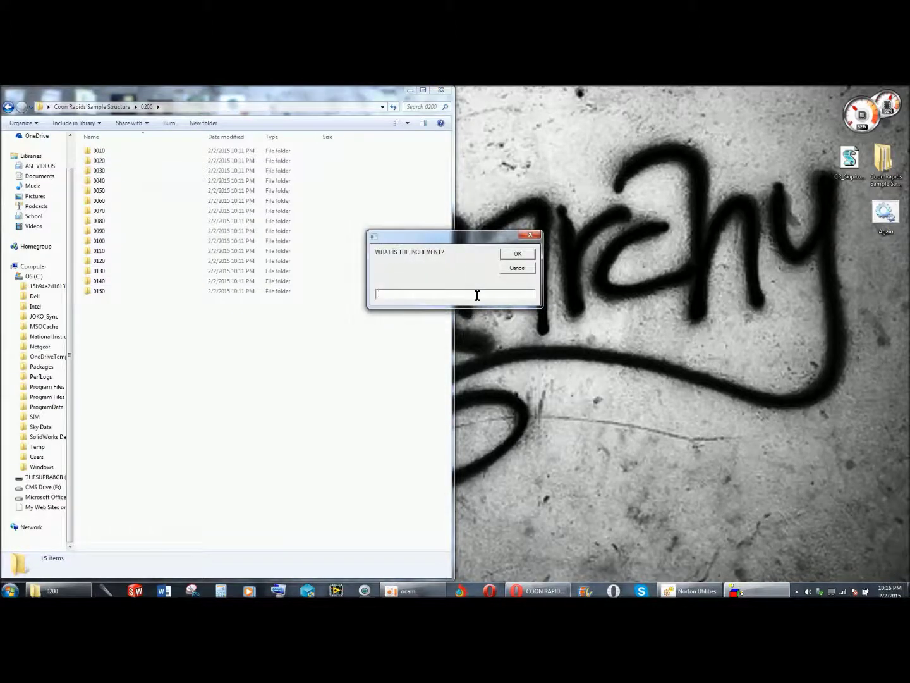
{"action": "type", "text": "10"}
{"action": "key", "text": "Return"}
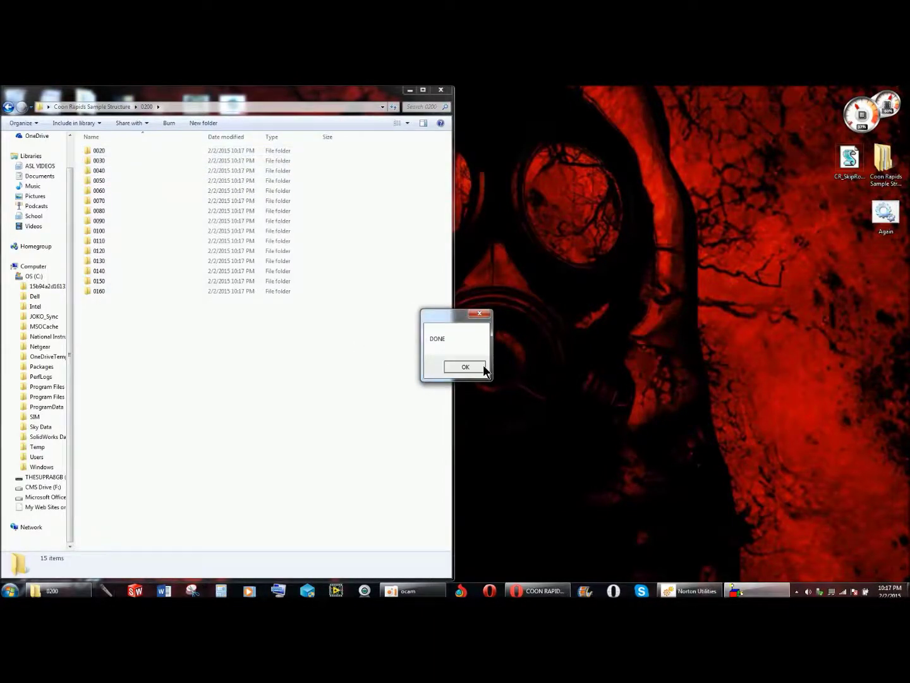
- Dismiss the finished message and spot-check renamed folders 0020, 0030 and 0040
{"action": "left_click", "coordinate": [479, 367]}
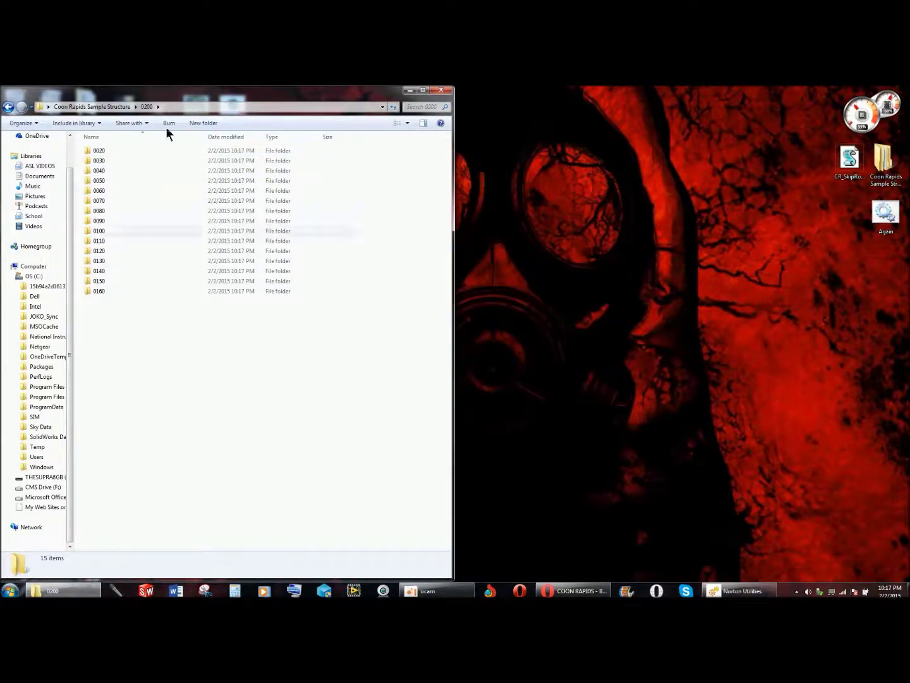
{"action": "left_click", "coordinate": [100, 150]}
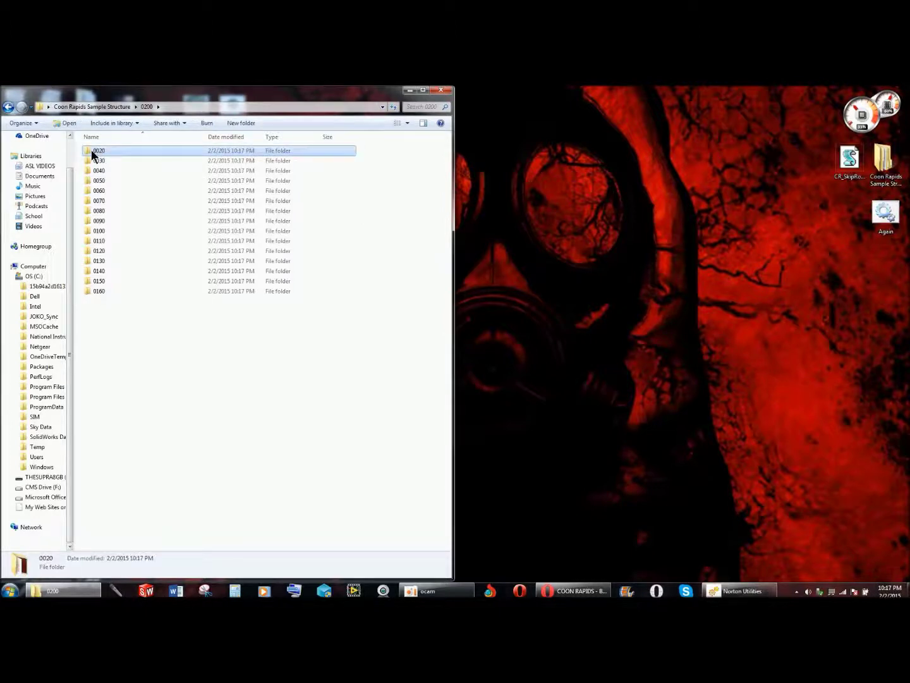
{"action": "double_click", "coordinate": [130, 152]}
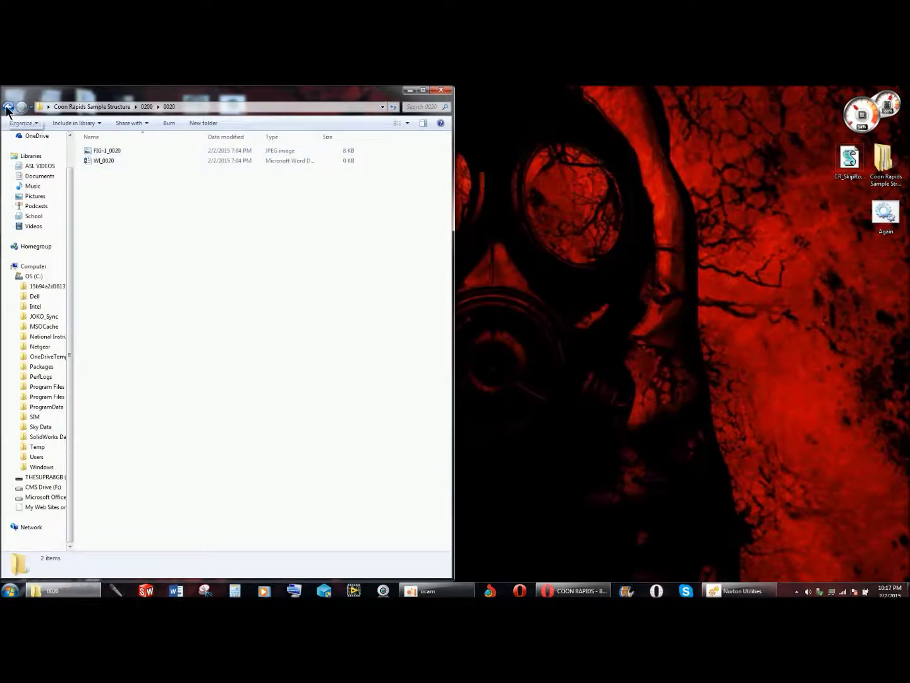
{"action": "left_click", "coordinate": [8, 108]}
{"action": "double_click", "coordinate": [94, 160]}
{"action": "left_click", "coordinate": [5, 108]}
{"action": "double_click", "coordinate": [101, 174]}
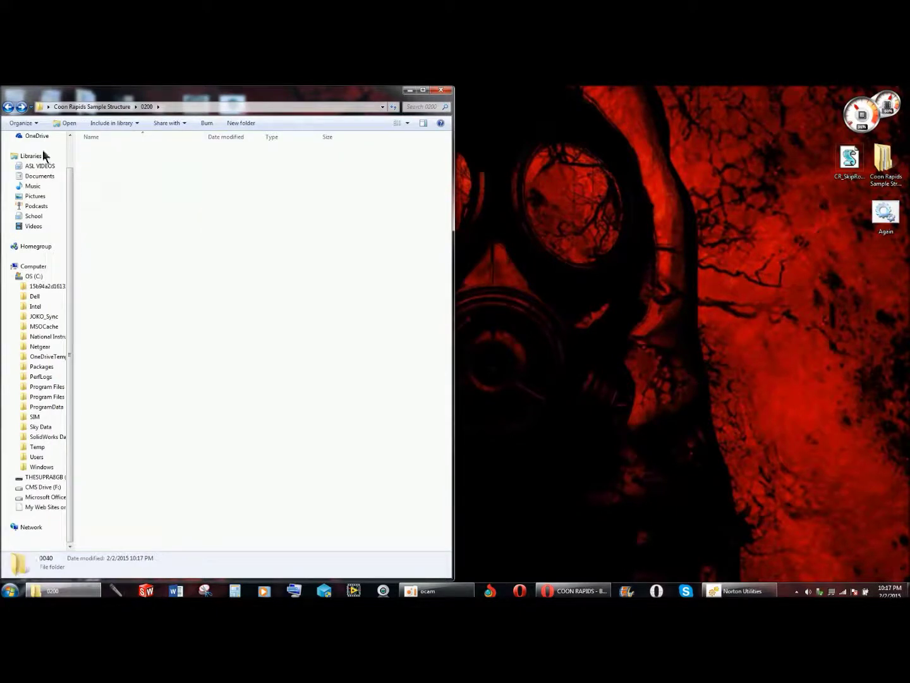
{"action": "left_click", "coordinate": [7, 108]}
- Spot-check folders 0050, 0100 and 0160, confirming files like FIG-1_0160 and WI_0160
{"action": "left_click", "coordinate": [96, 180]}
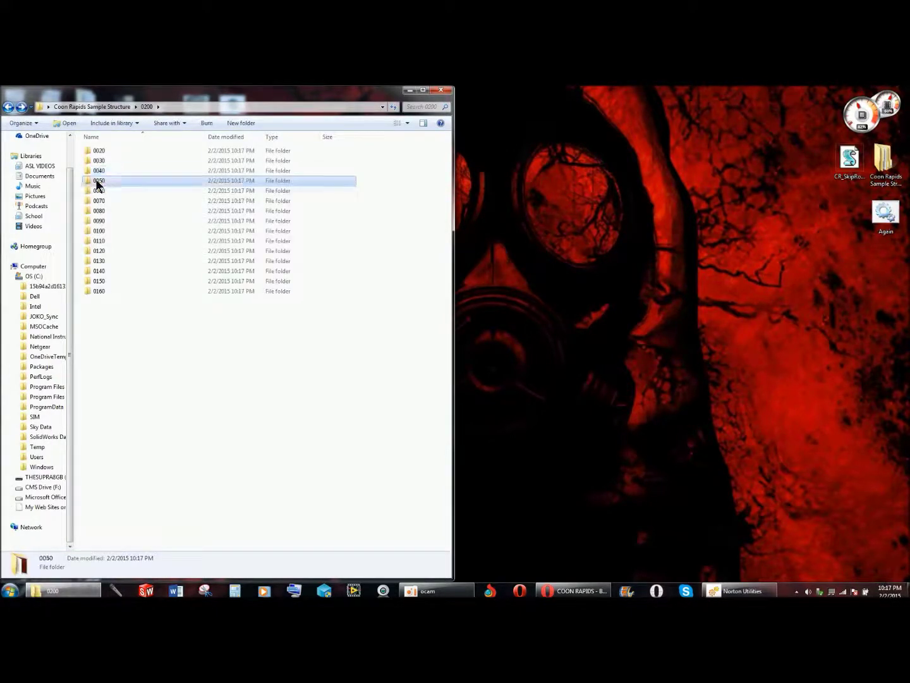
{"action": "double_click", "coordinate": [95, 178]}
{"action": "left_click", "coordinate": [7, 108]}
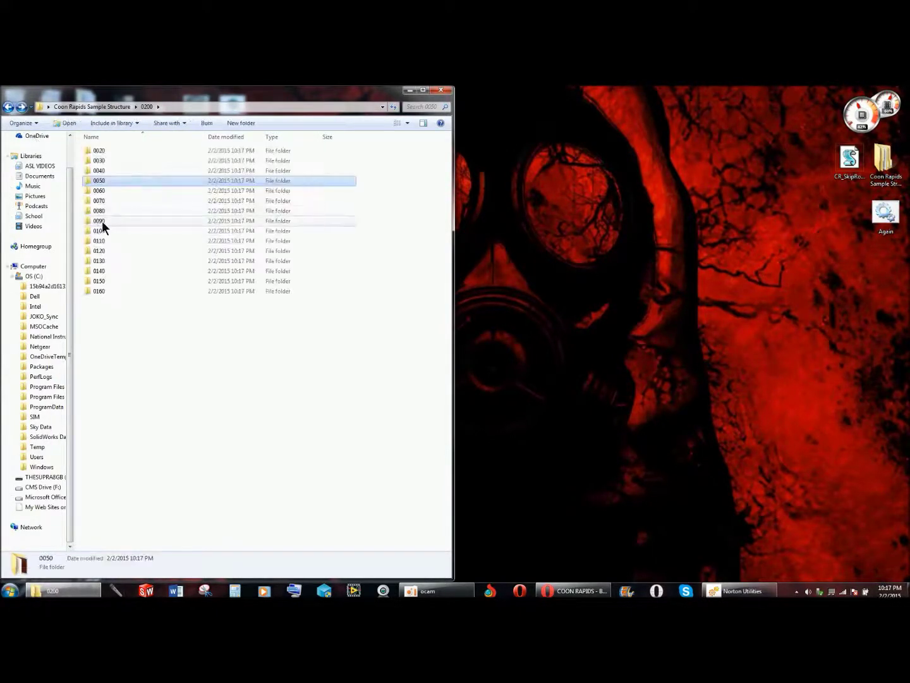
{"action": "double_click", "coordinate": [109, 230]}
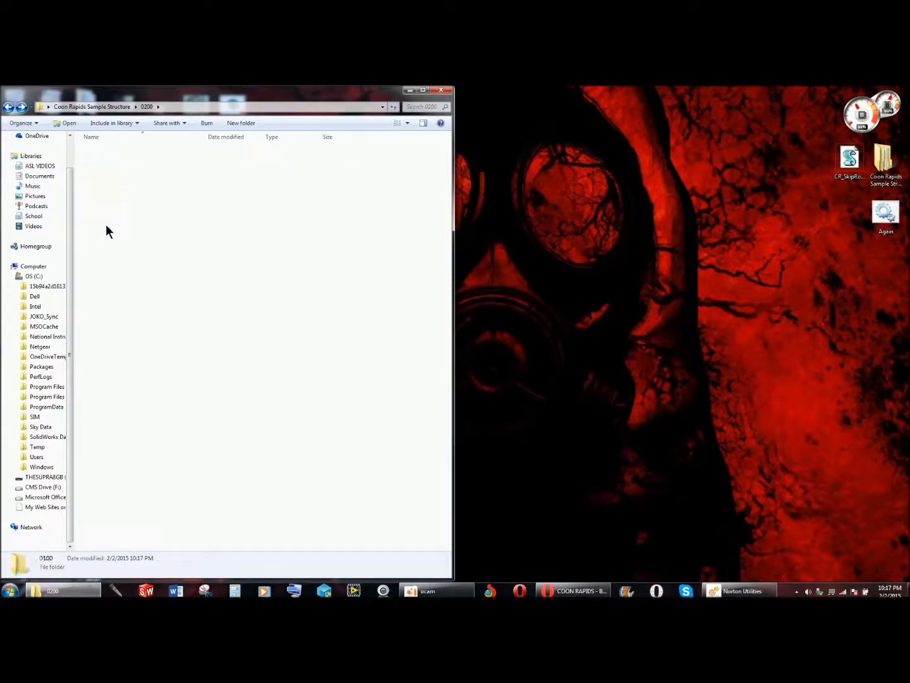
{"action": "left_click", "coordinate": [8, 107]}
{"action": "double_click", "coordinate": [111, 288]}
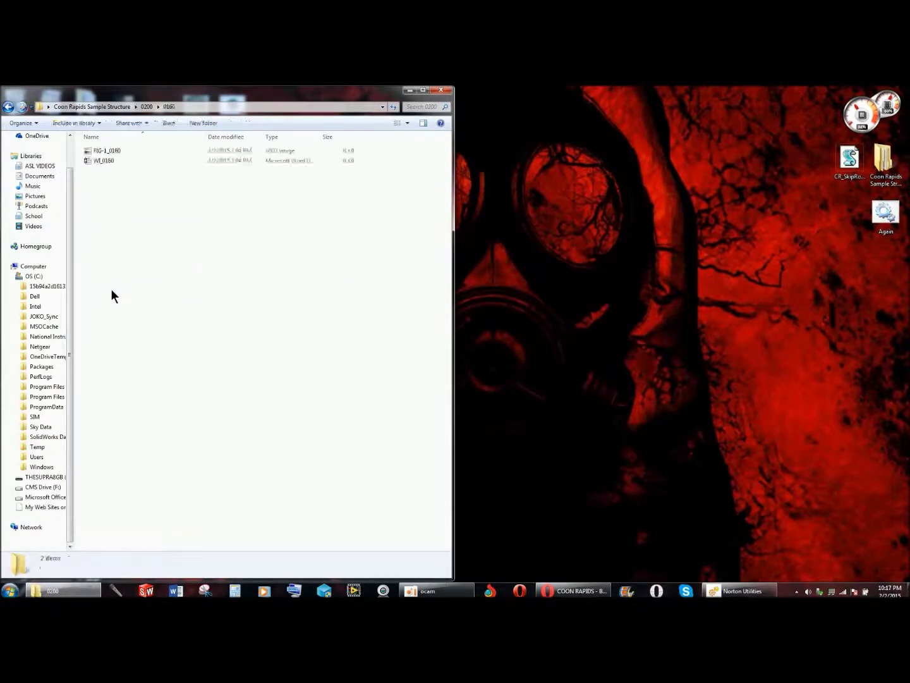
{"action": "left_click", "coordinate": [8, 108]}
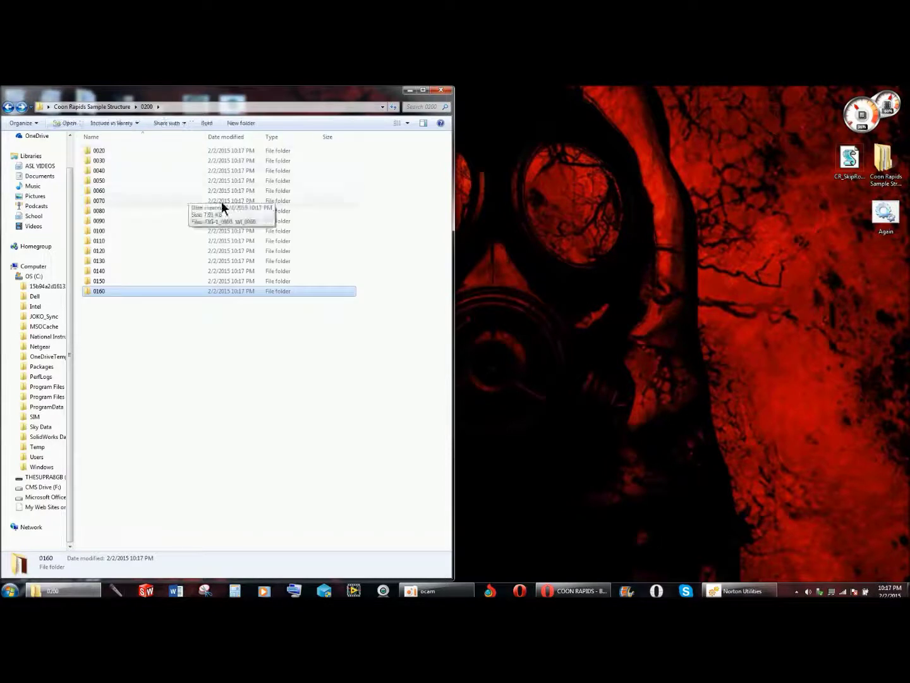
- Reset the sample folders with the Again script, then start CR_SkipRo for operation 0200
{"action": "double_click", "coordinate": [891, 219]}
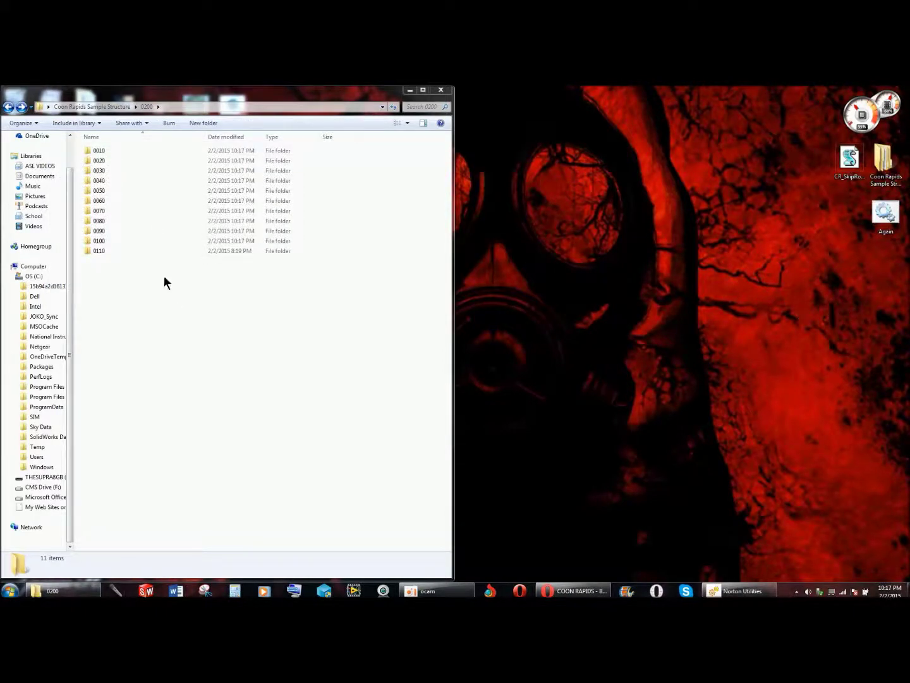
{"action": "double_click", "coordinate": [847, 160]}
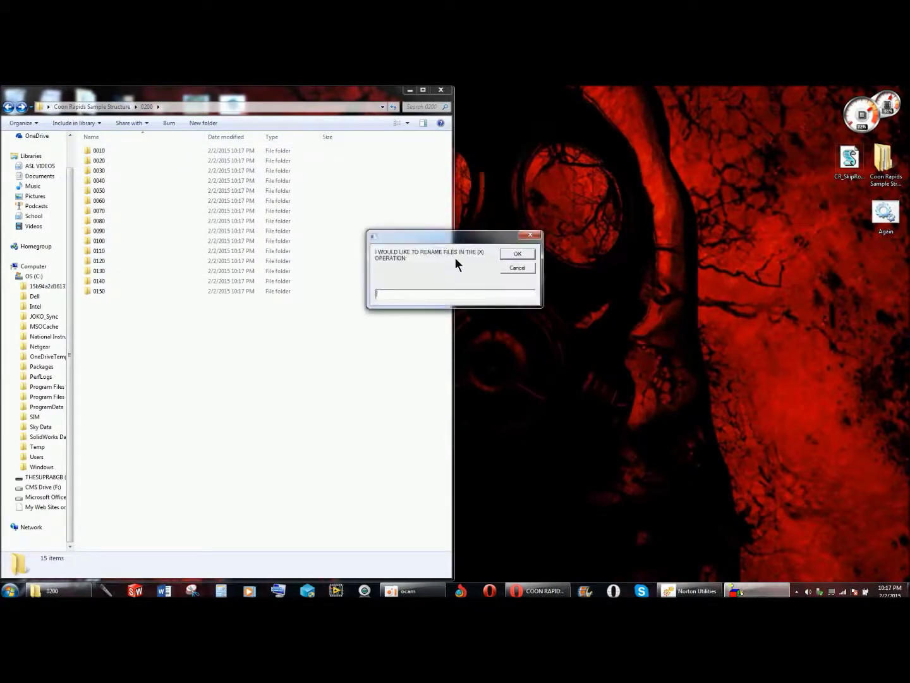
{"action": "type", "text": "0200"}
{"action": "key", "text": "Return"}
{"action": "key", "text": "Return"}
- After several junk entries, paste the operations folder path and rename with increment 10
{"action": "type", "text": "SRTGHSHSRTH"}
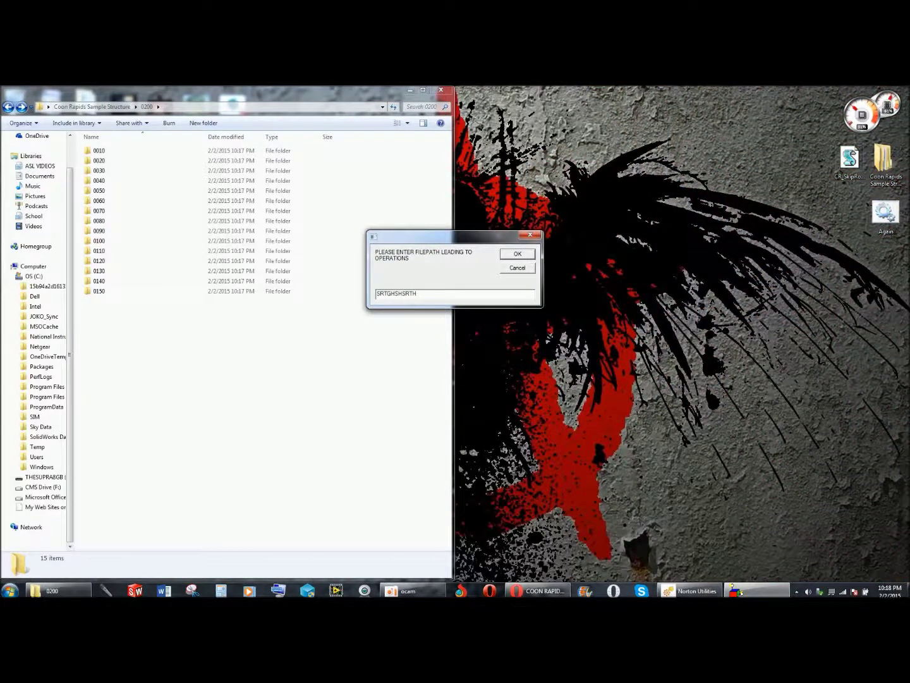
{"action": "key", "text": "Return"}
{"action": "type", "text": "RJKRTJRTYJ"}
{"action": "key", "text": "Return"}
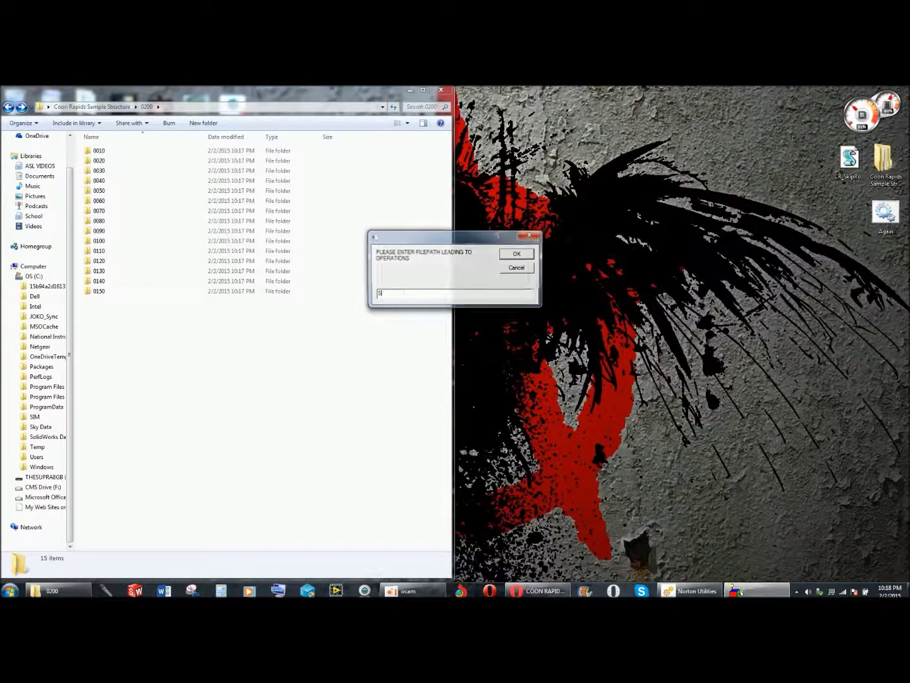
{"action": "type", "text": "HJKHJKHJK"}
{"action": "key", "text": "Return"}
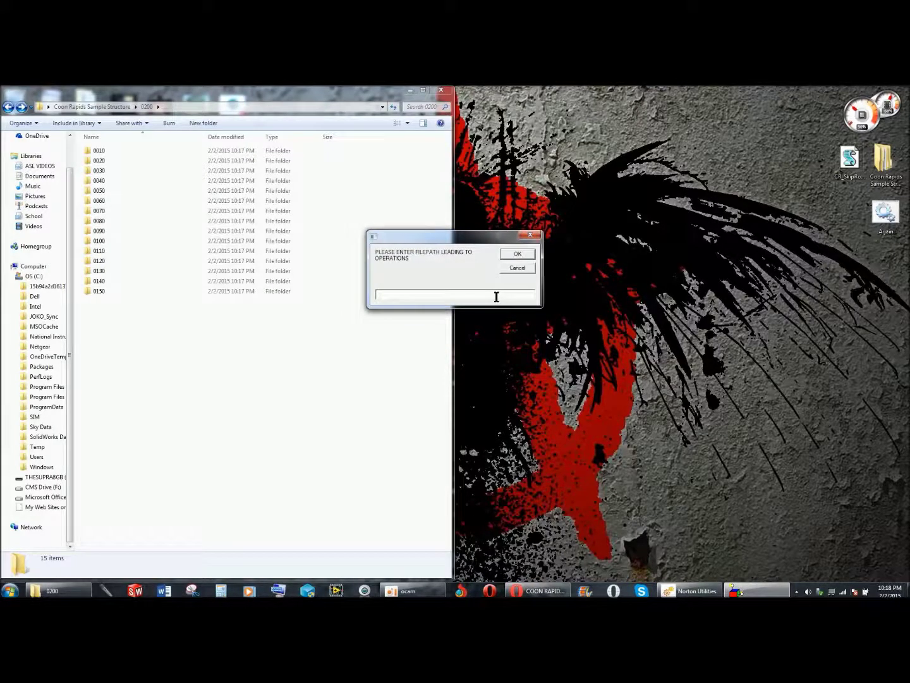
{"action": "key", "text": "ctrl+v"}
{"action": "key", "text": "Return"}
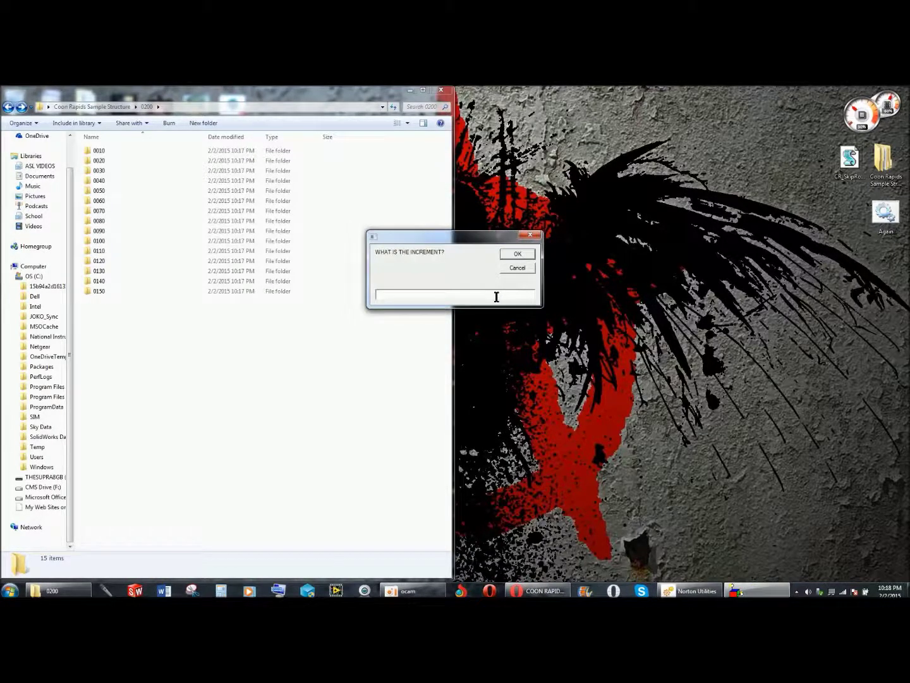
{"action": "type", "text": "10"}
{"action": "key", "text": "Return"}
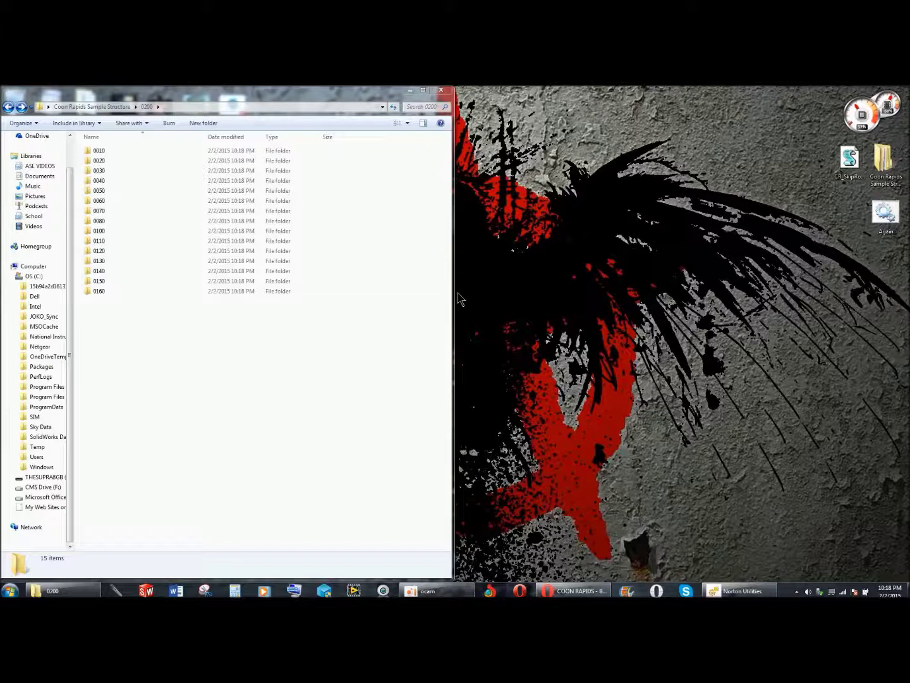
- Reset the folders, then rerun CR_SkipRo for operation 0200 starting at sub-operation 0040
{"action": "double_click", "coordinate": [887, 216]}
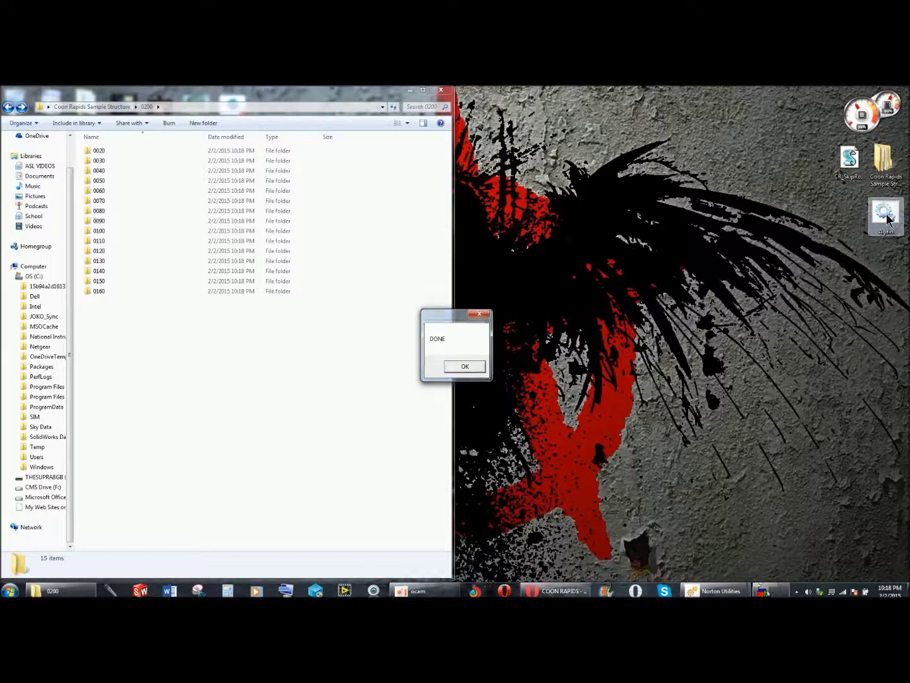
{"action": "key", "text": "Return"}
{"action": "double_click", "coordinate": [847, 170]}
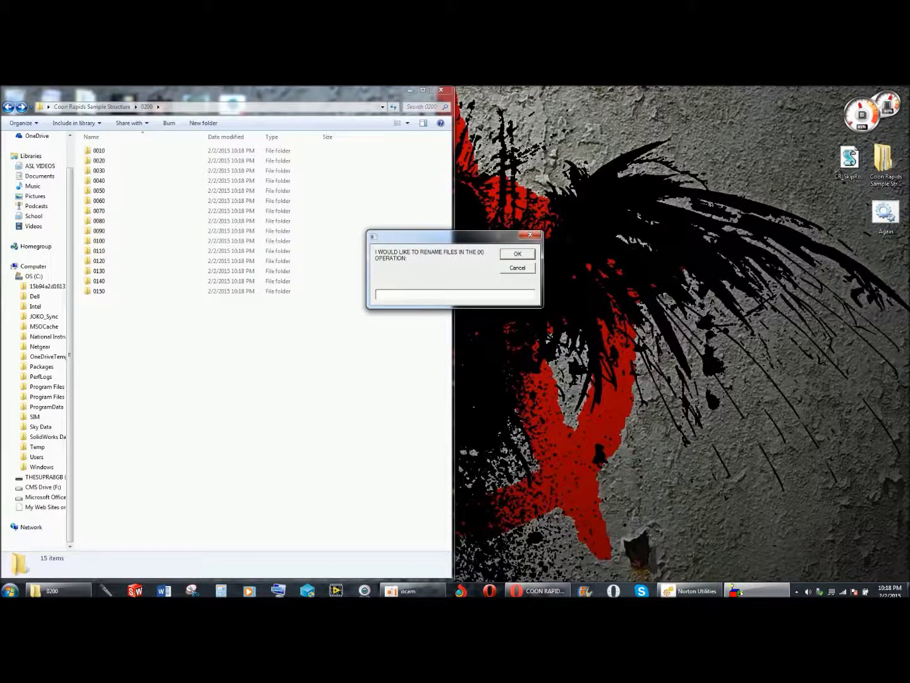
{"action": "type", "text": "0200"}
{"action": "key", "text": "Return"}
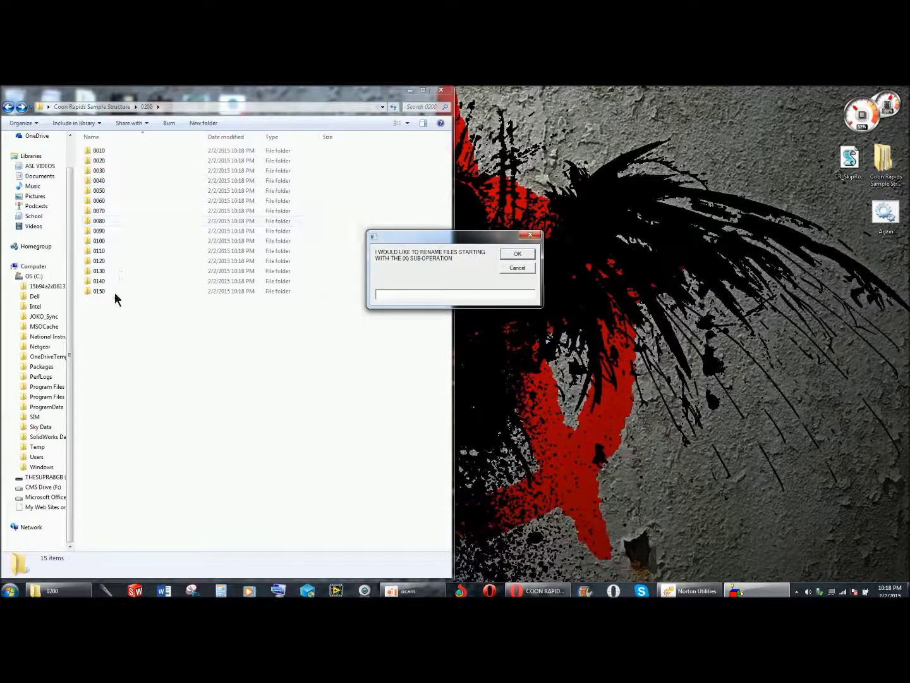
{"action": "type", "text": "0040"}
{"action": "key", "text": "Return"}
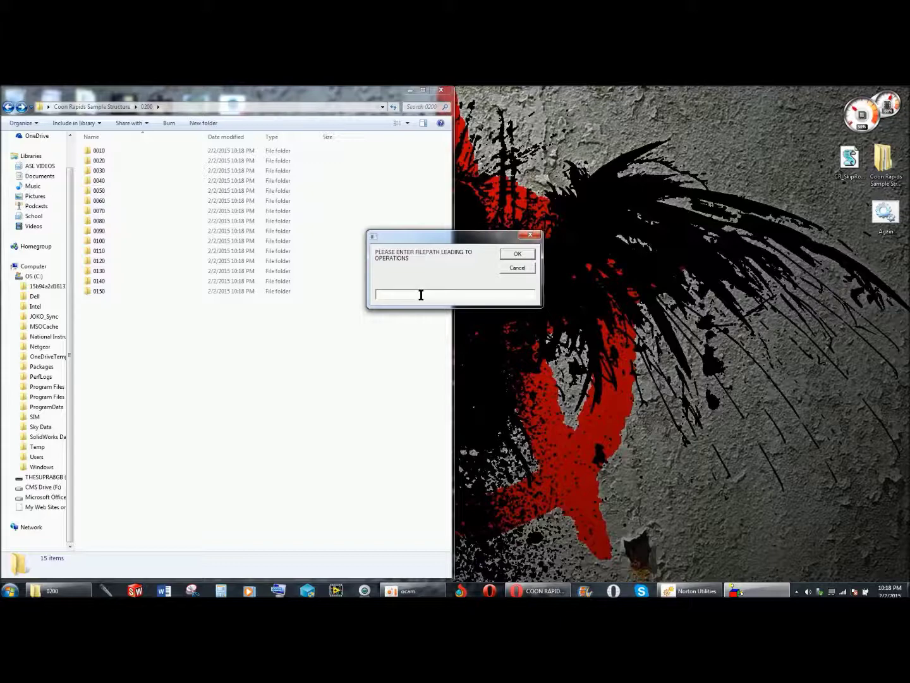
- Paste the operations folder path and rename with increment 10
{"action": "type", "text": "C:\\Users\\Jon\\Desktop\\Coon Rapids Sample Structure"}
{"action": "key", "text": "Return"}
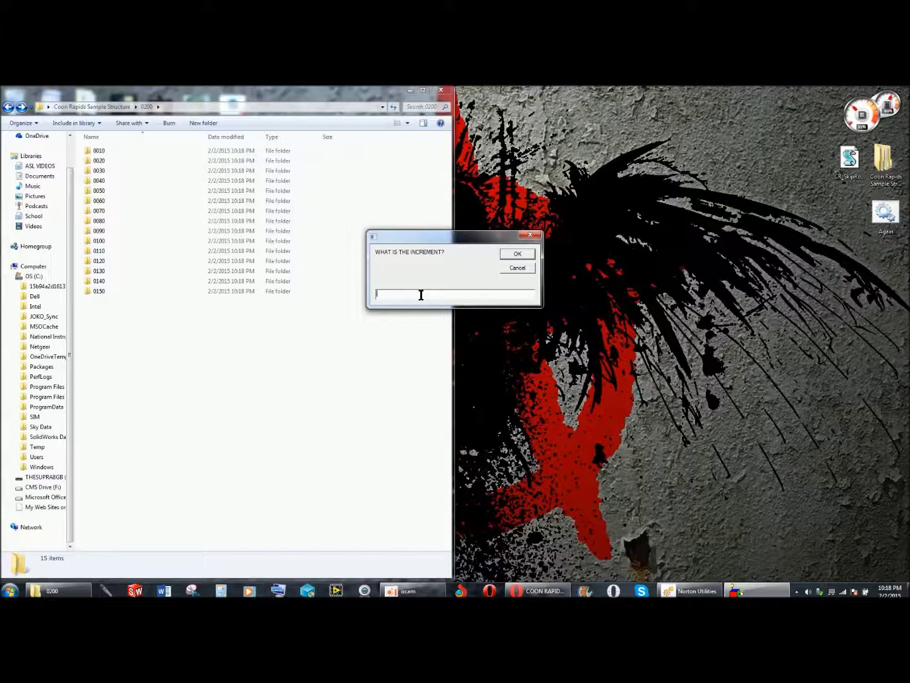
{"action": "type", "text": "10"}
{"action": "key", "text": "Return"}
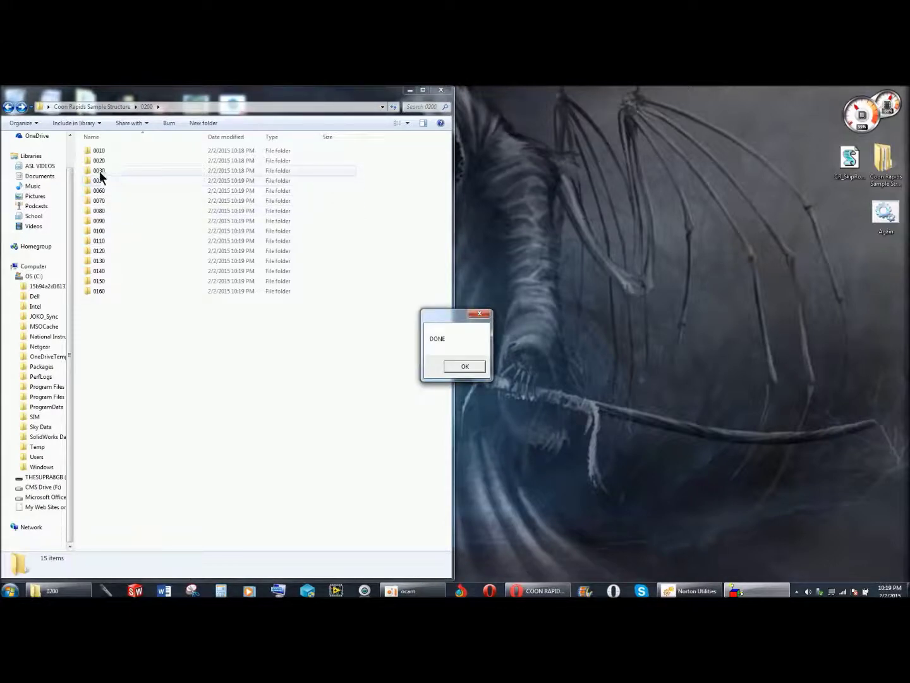
- Dismiss DONE, relaunch CR_SkipRo and reset the folders to 0010–0150
{"action": "left_click", "coordinate": [464, 366]}
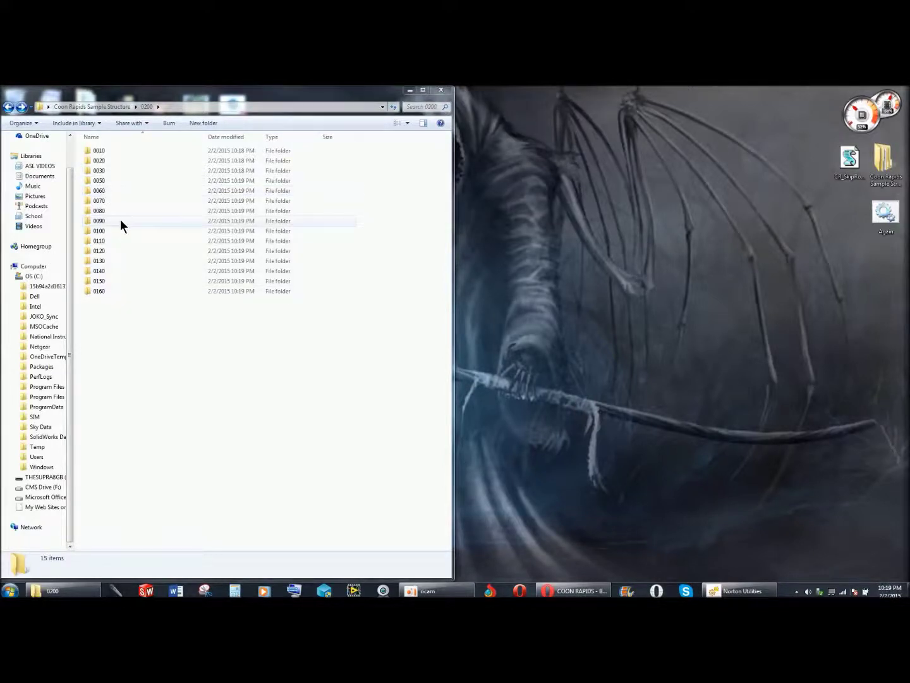
{"action": "double_click", "coordinate": [846, 165]}
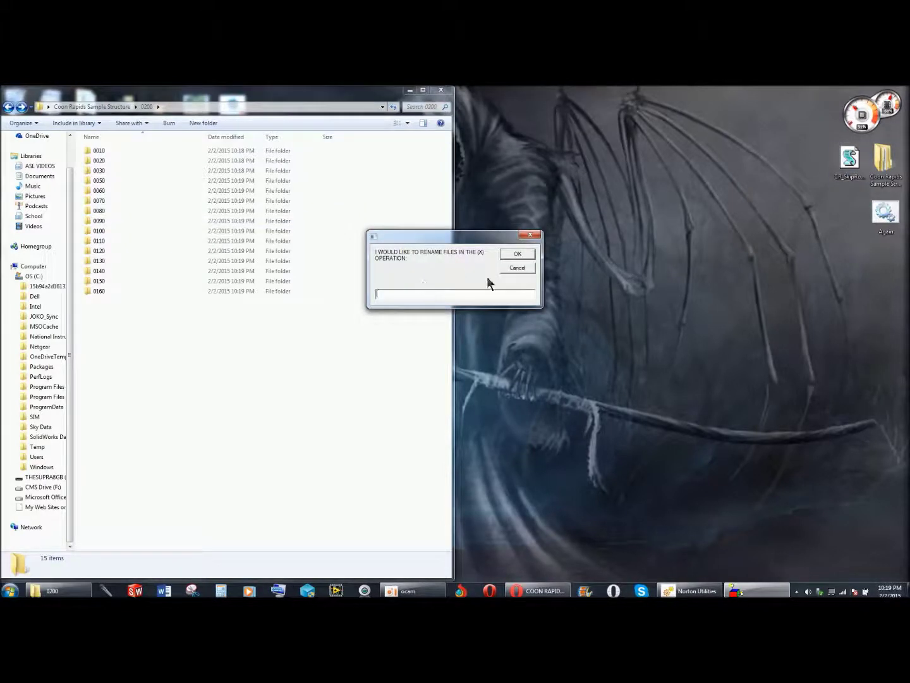
{"action": "double_click", "coordinate": [892, 214]}
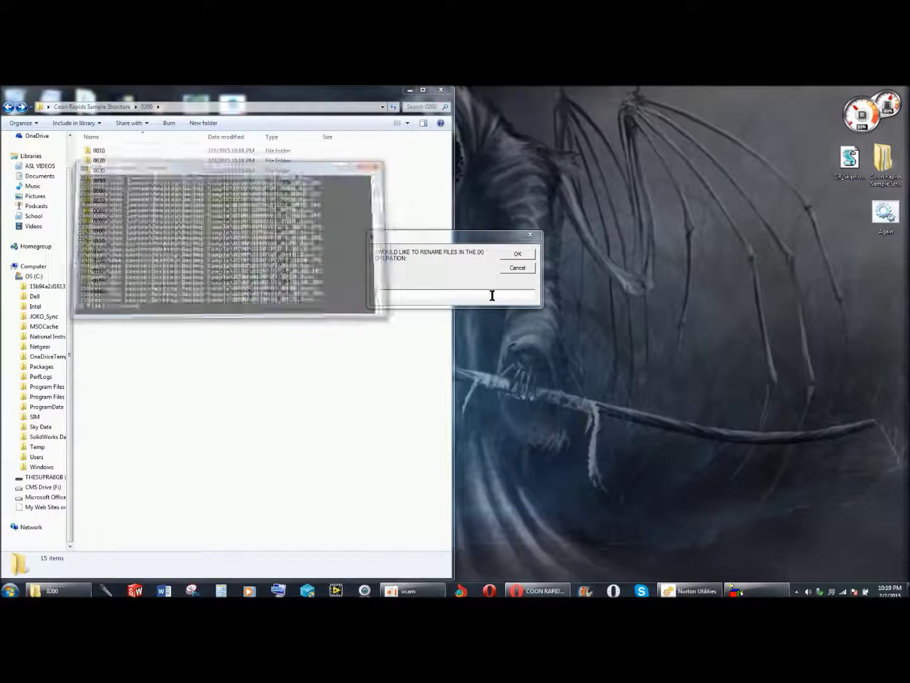
- Enter operation 003, accept the sub-operation prompt, and try cancelling the filepath prompt
{"action": "left_click", "coordinate": [481, 293]}
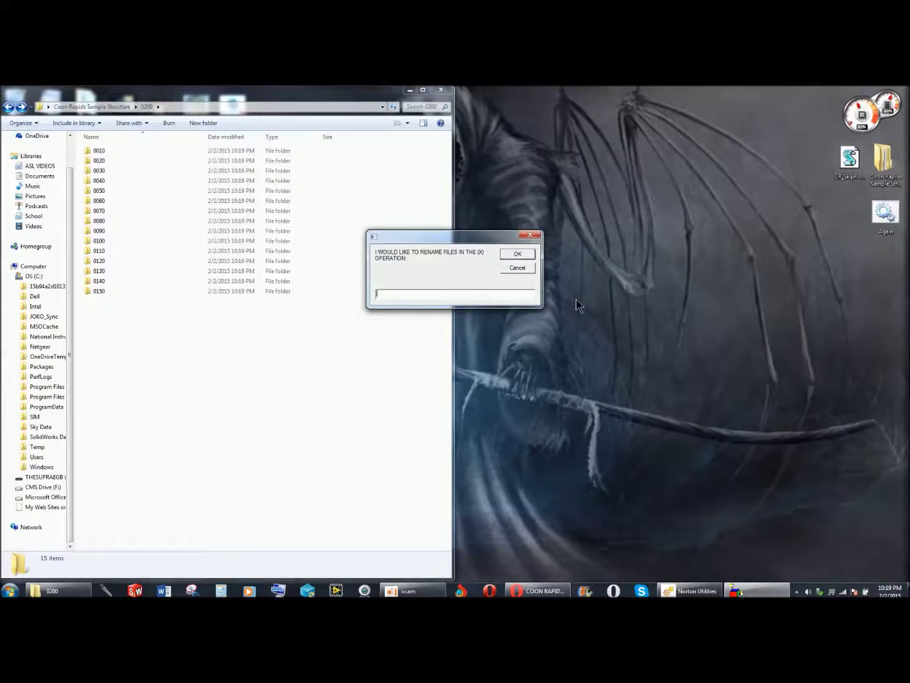
{"action": "type", "text": "0030"}
{"action": "key", "text": "Return"}
{"action": "left_click", "coordinate": [507, 264]}
{"action": "left_click", "coordinate": [508, 268]}
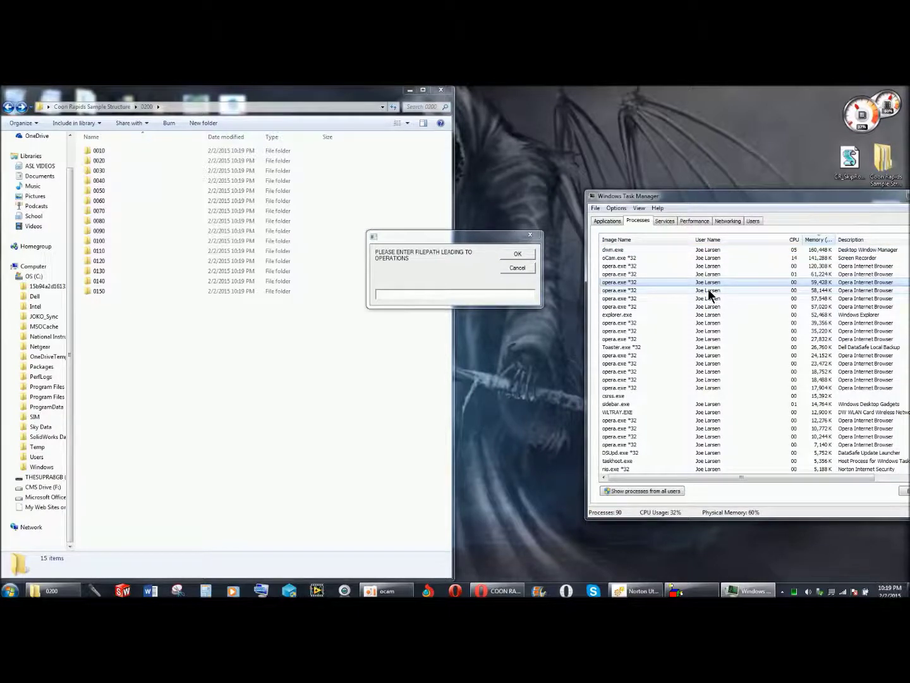
- End the wscript.exe process in Task Manager, confirming End Process
{"action": "key", "text": "w"}
{"action": "scroll", "coordinate": [708, 289], "scroll_direction": "down", "scroll_amount": 5}
{"action": "key", "text": "w"}
{"action": "key", "text": "w"}
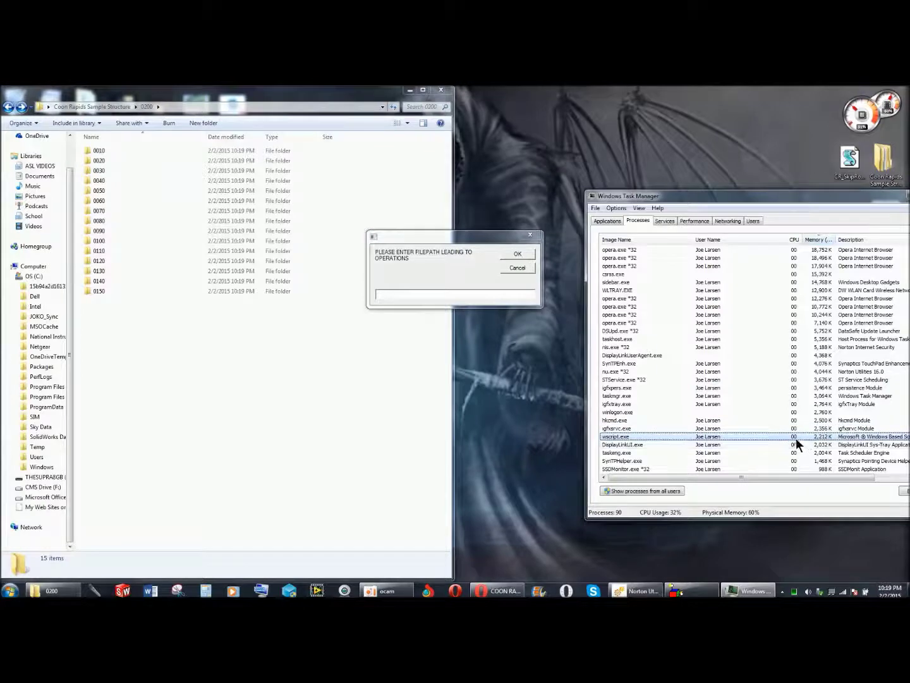
{"action": "key", "text": "Delete"}
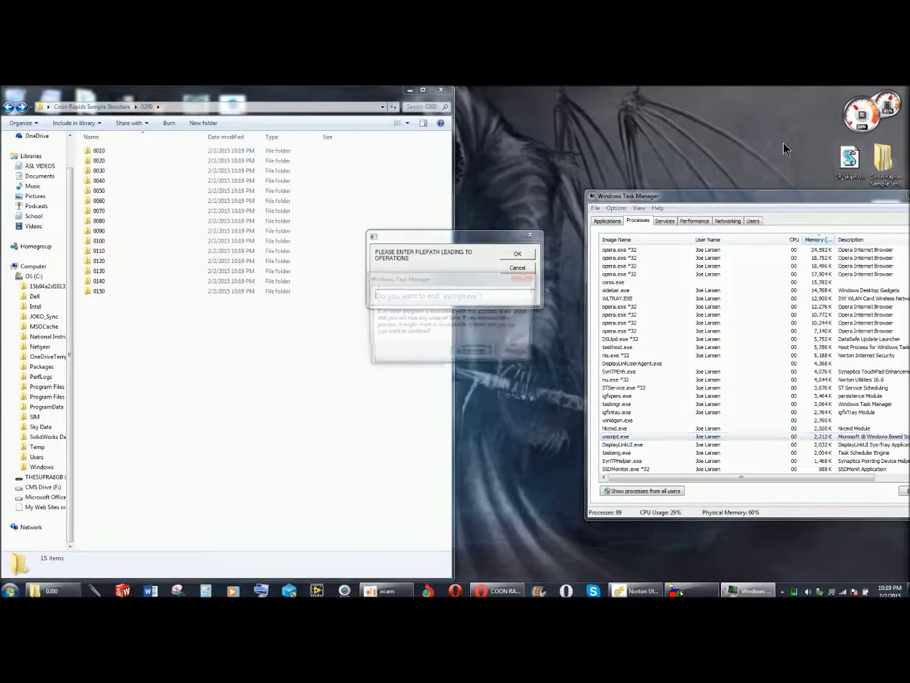
{"action": "key", "text": "Return"}
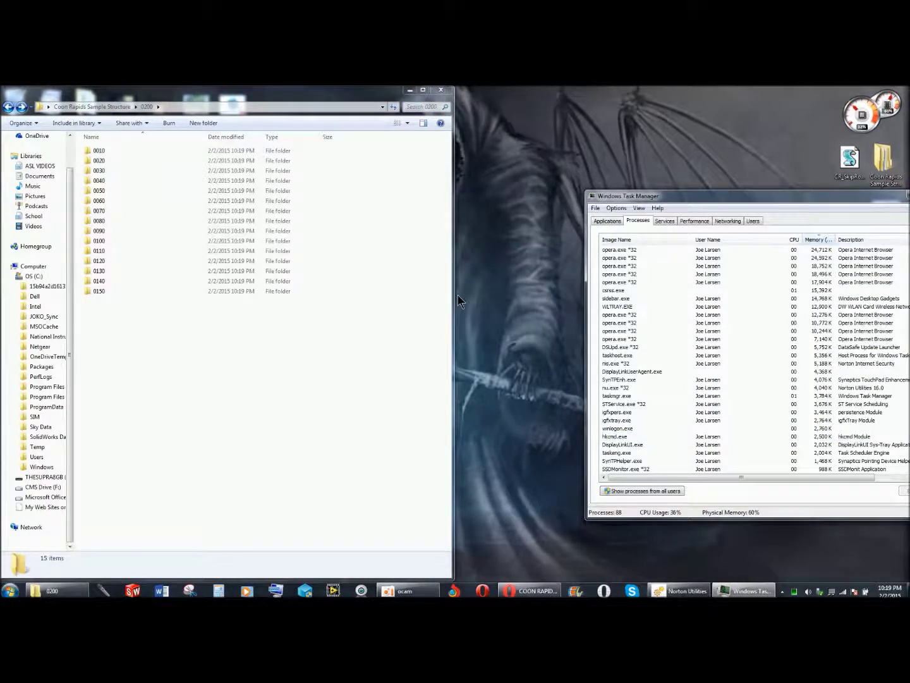